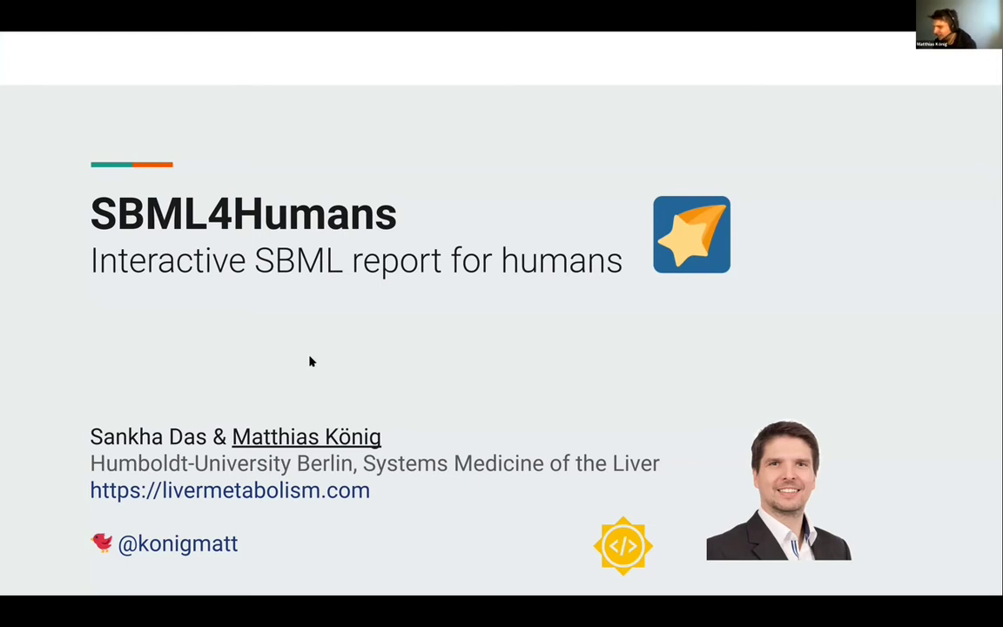
Move the slideshow to slide 2, 'Problem', on why SBML's XML is hard to read
key(Right)
key(Right)
key(Left)
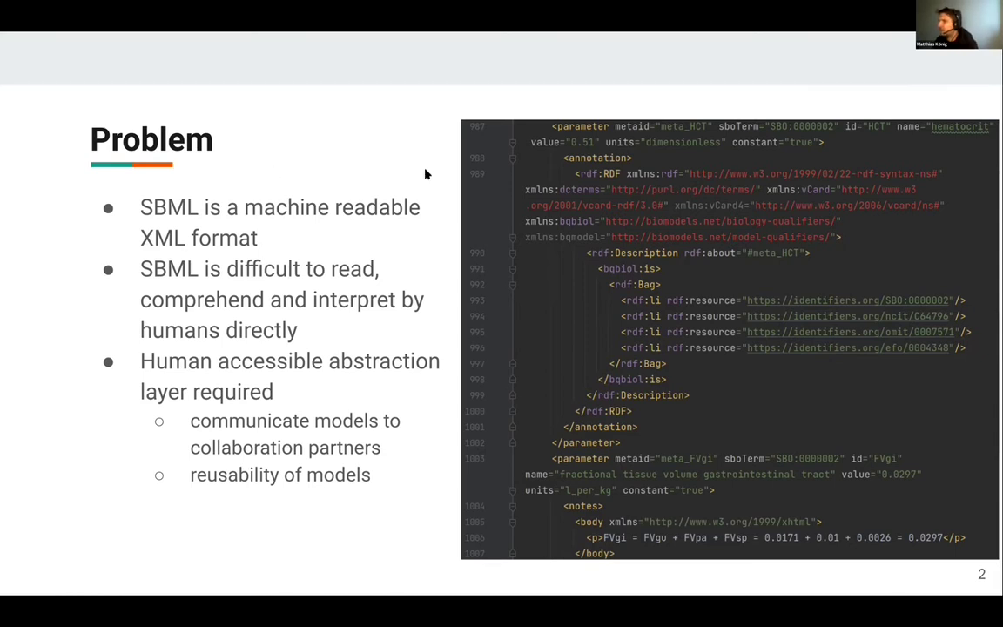
Go to the slide 3 feature list, then switch between it and the slide 4 report screenshot
key(Right)
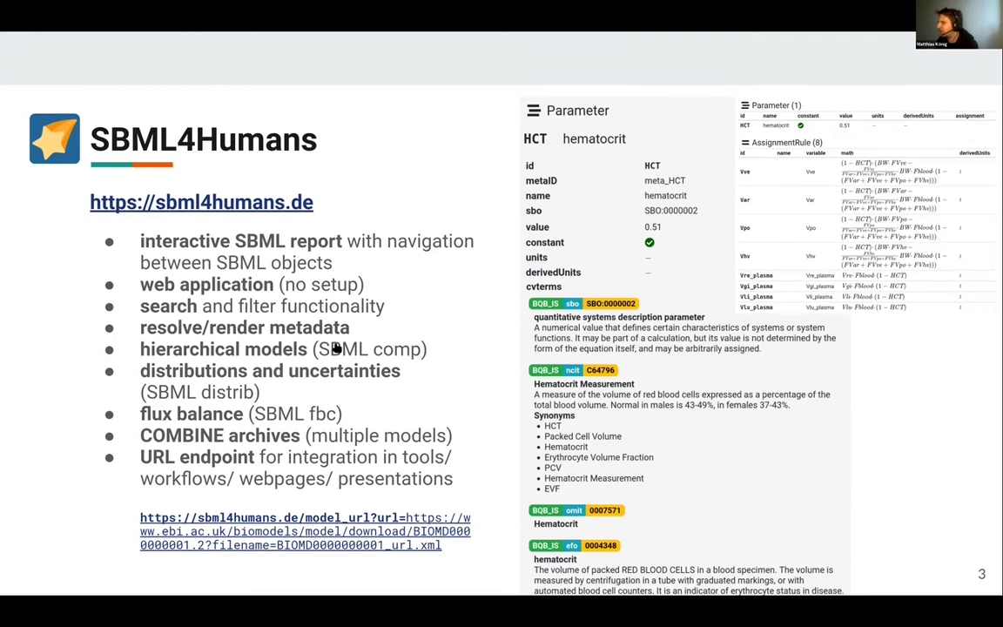
key(alt+Tab)
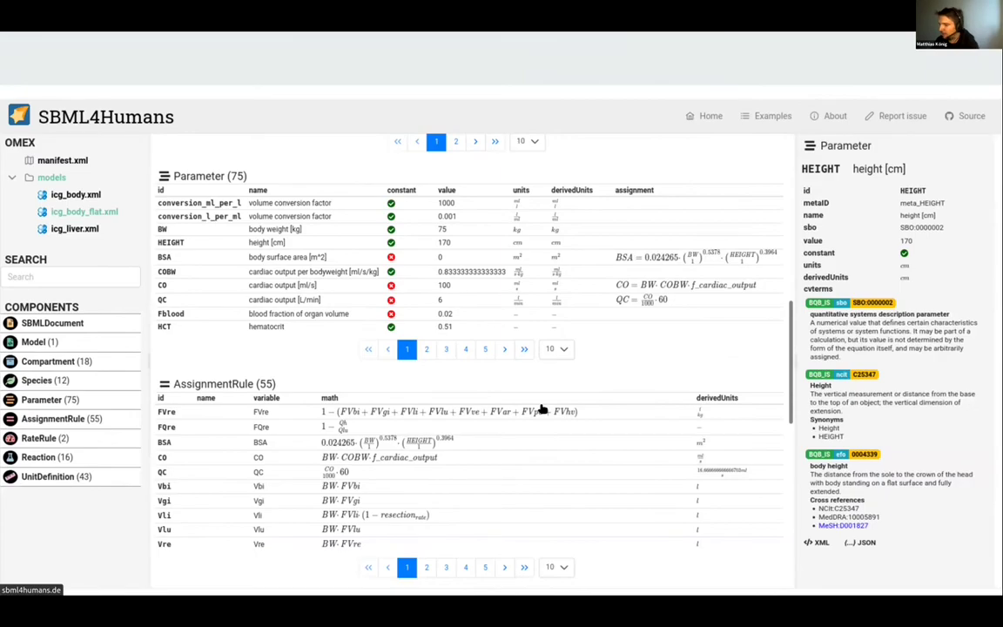
key(alt+Tab)
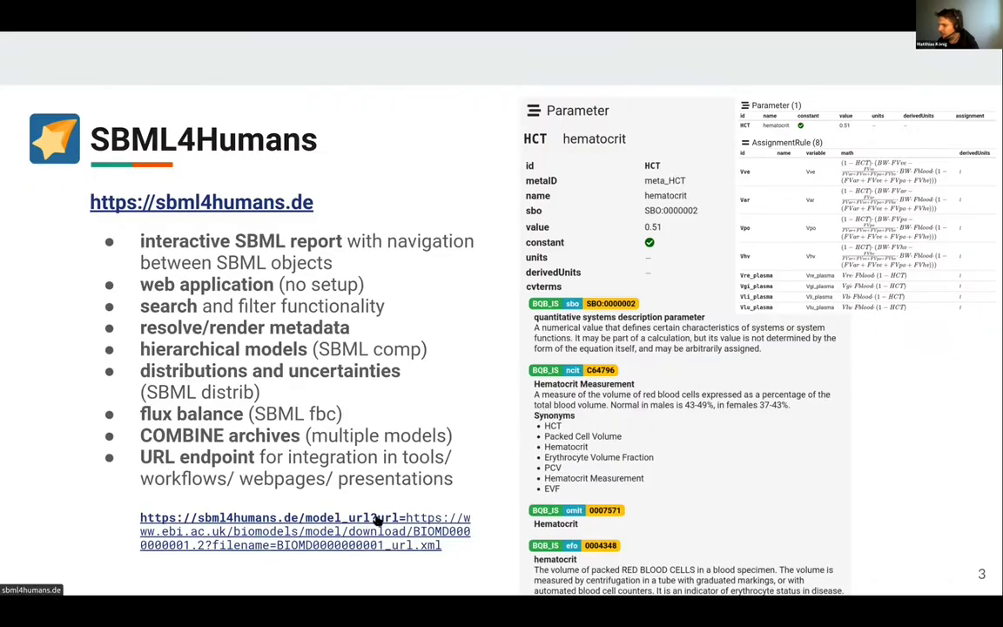
key(alt+Tab)
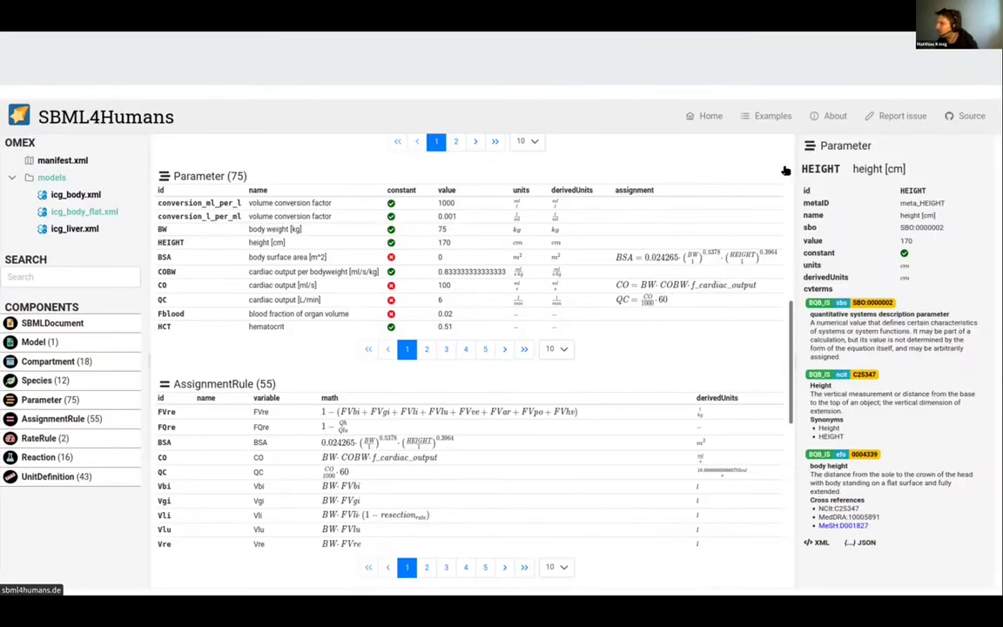
Leave the slideshow, return to slide 3 and follow the example model URL to the Edelstein1996 report
key(ctrl+Page_Up)
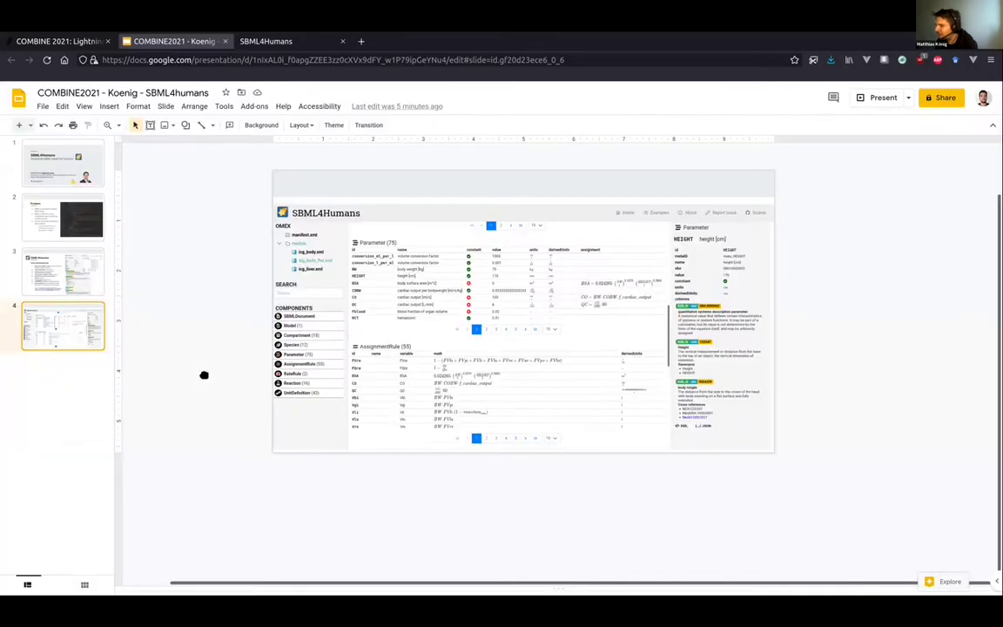
key(Up)
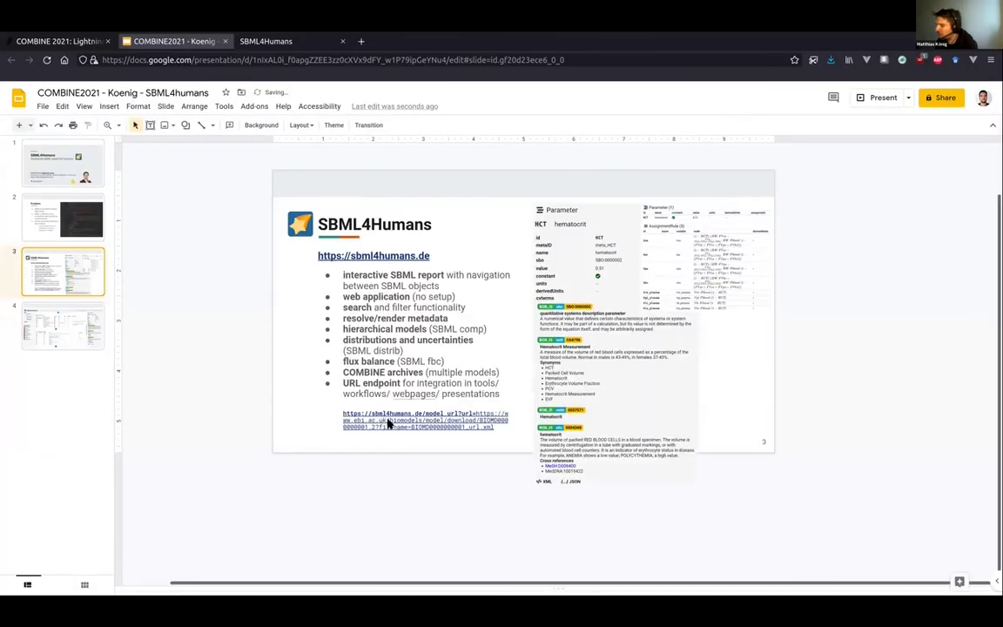
click(389, 422)
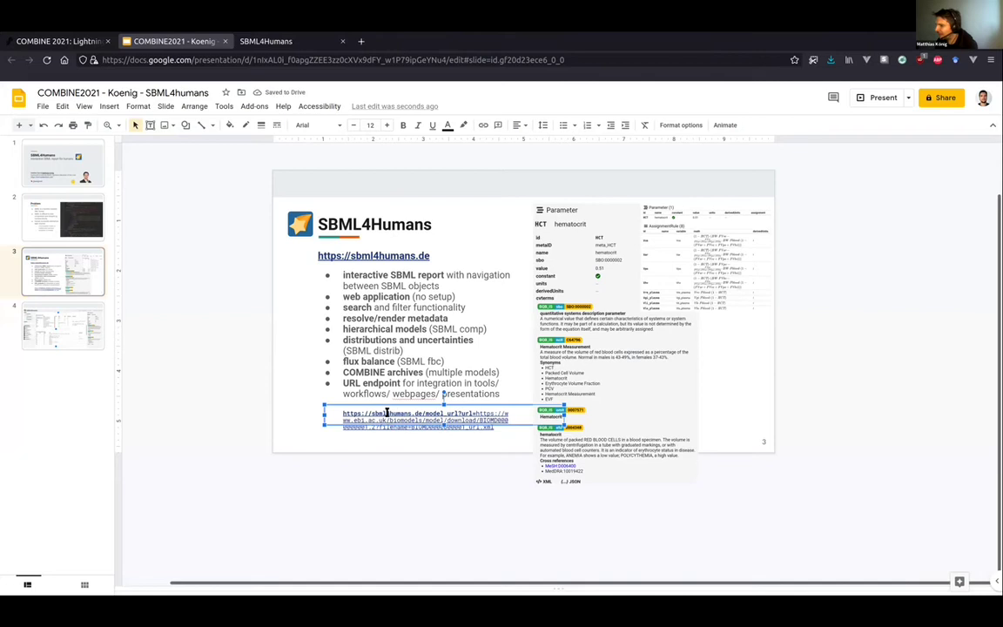
click(391, 414)
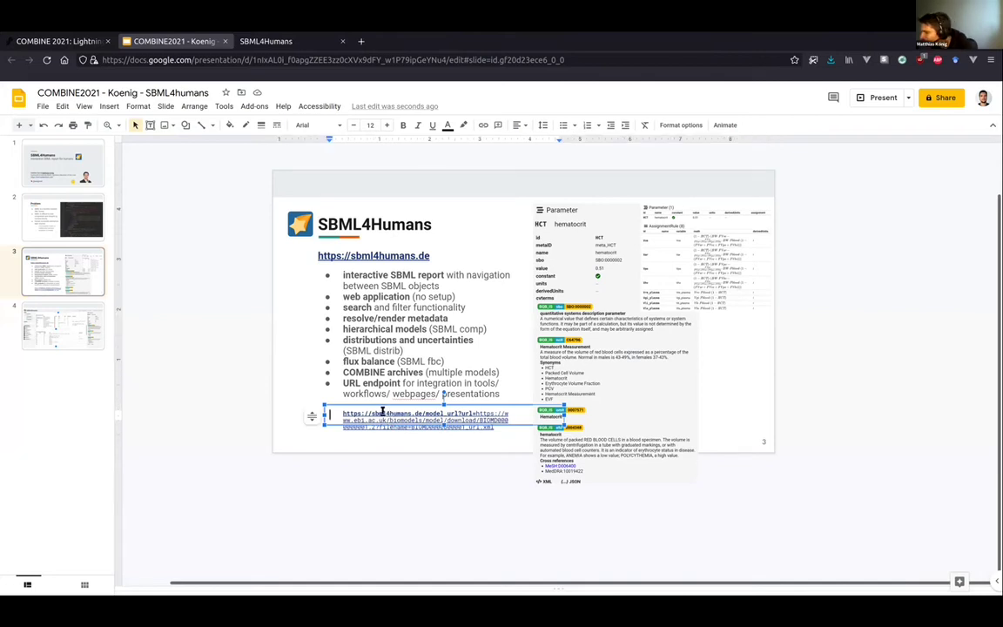
click(439, 439)
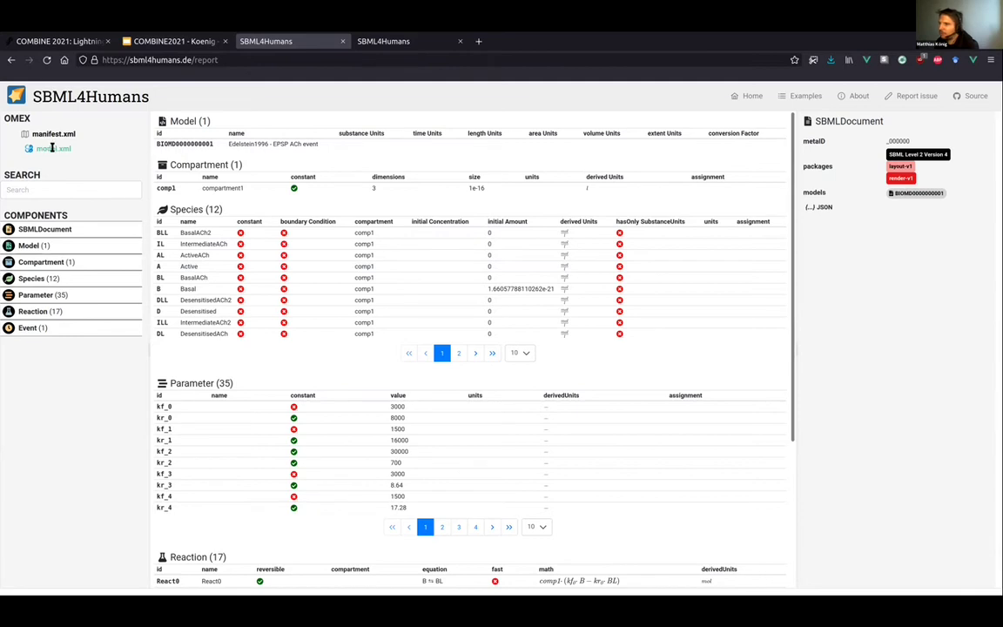
Show the model's details and annotations from the Model component of the report
click(74, 245)
click(192, 164)
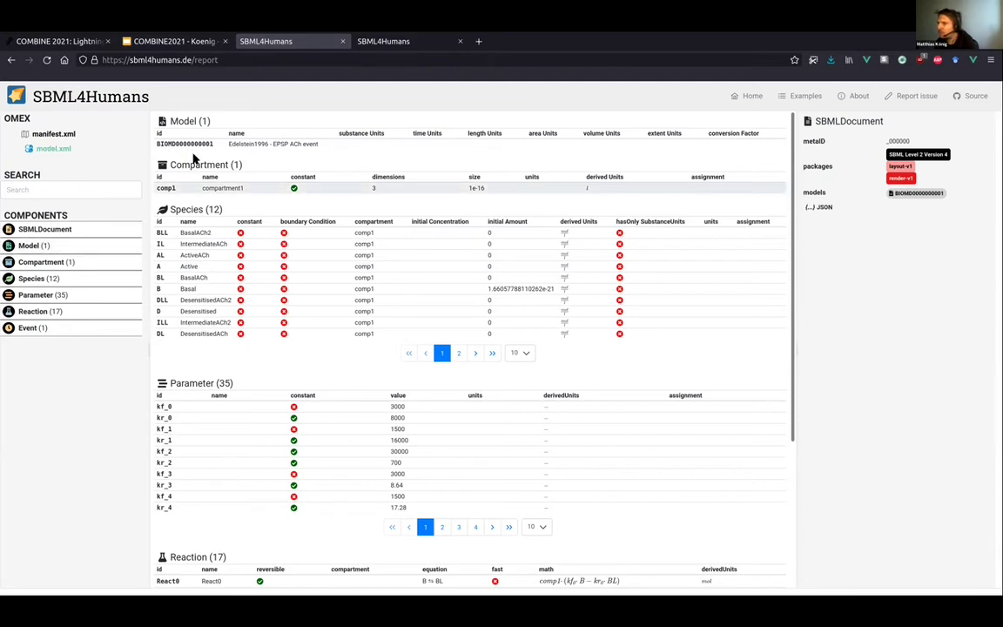
click(302, 145)
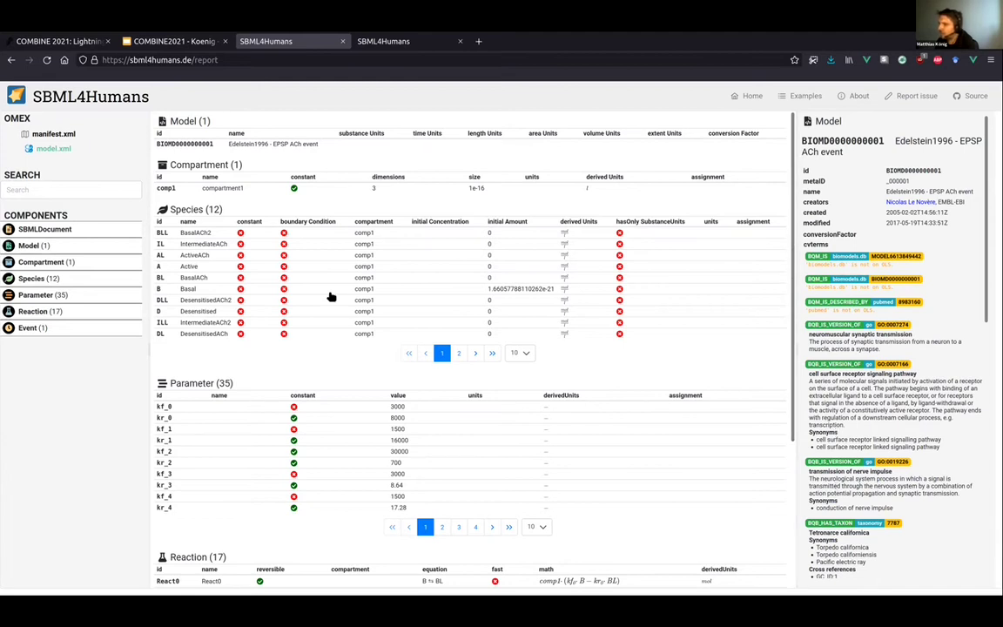
Open the details of reaction React2 (BLL ⇌ ALL, SBO:0000181), then return to the report's top
scroll(443, 300, down, 1)
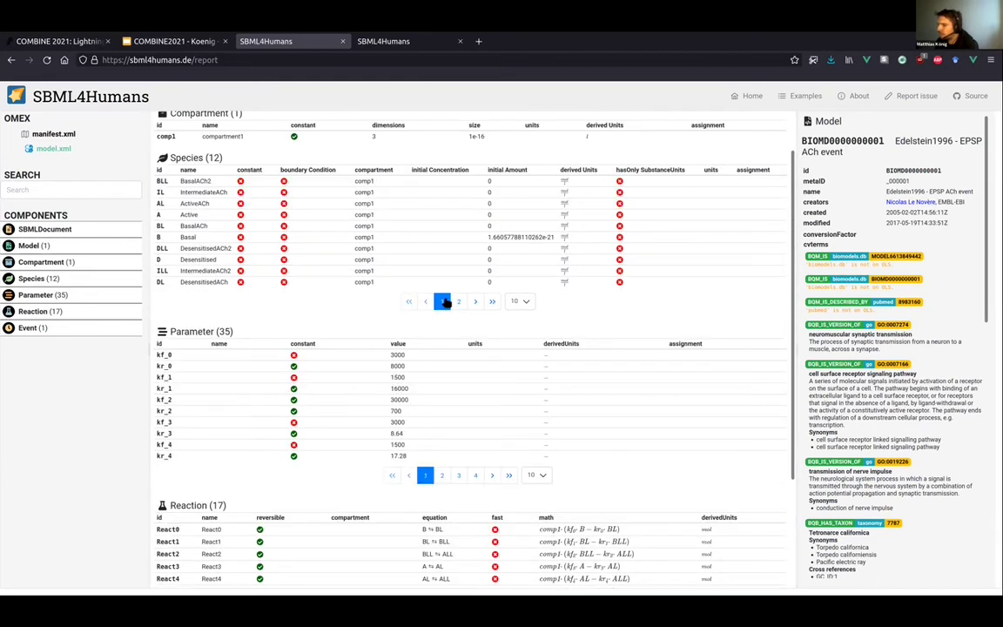
scroll(439, 356, down, 3)
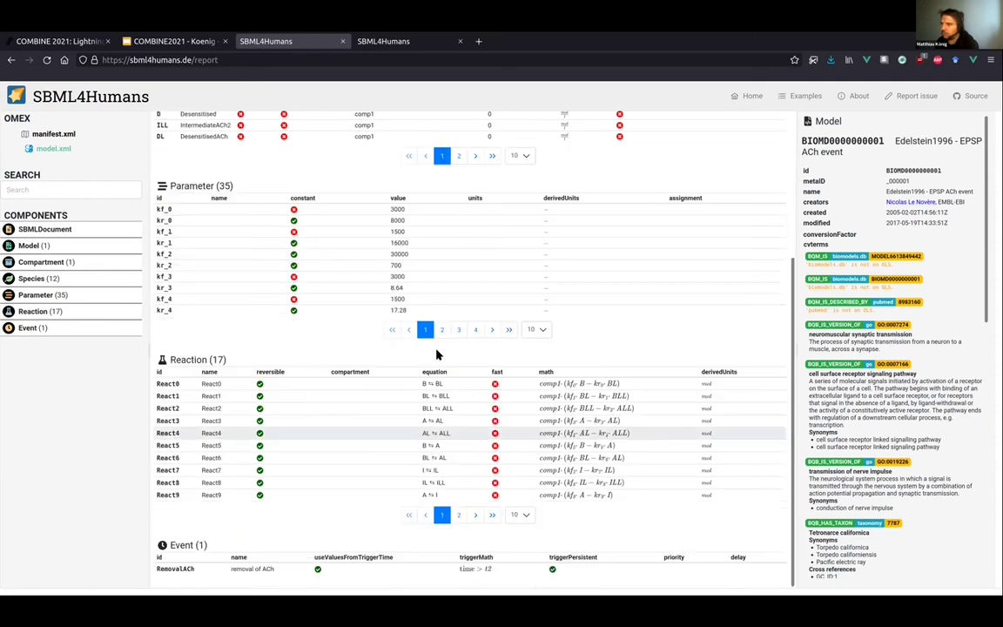
click(263, 408)
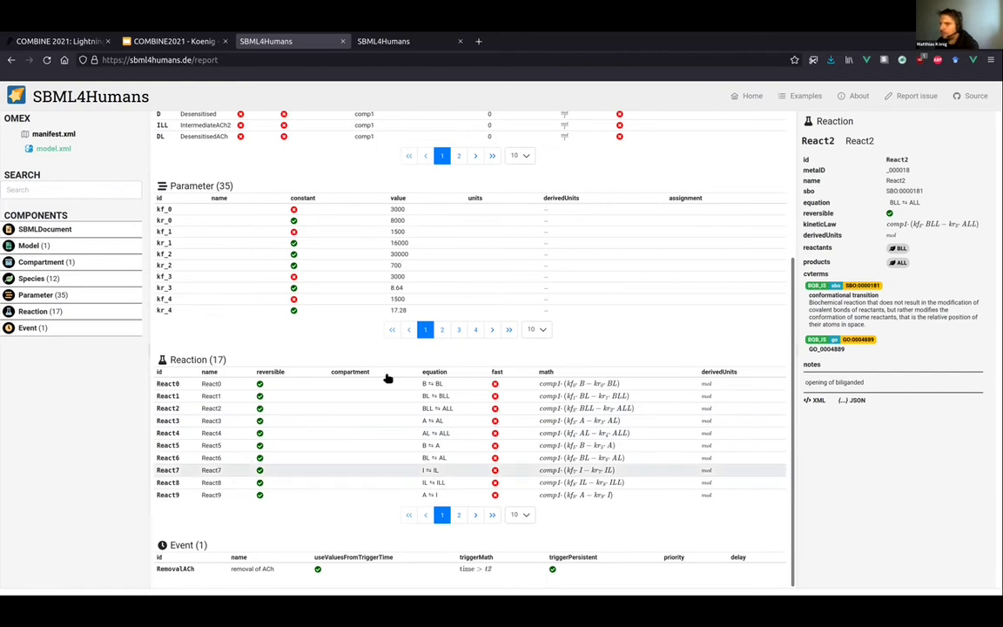
scroll(264, 329, up, 3)
scroll(281, 287, up, 1)
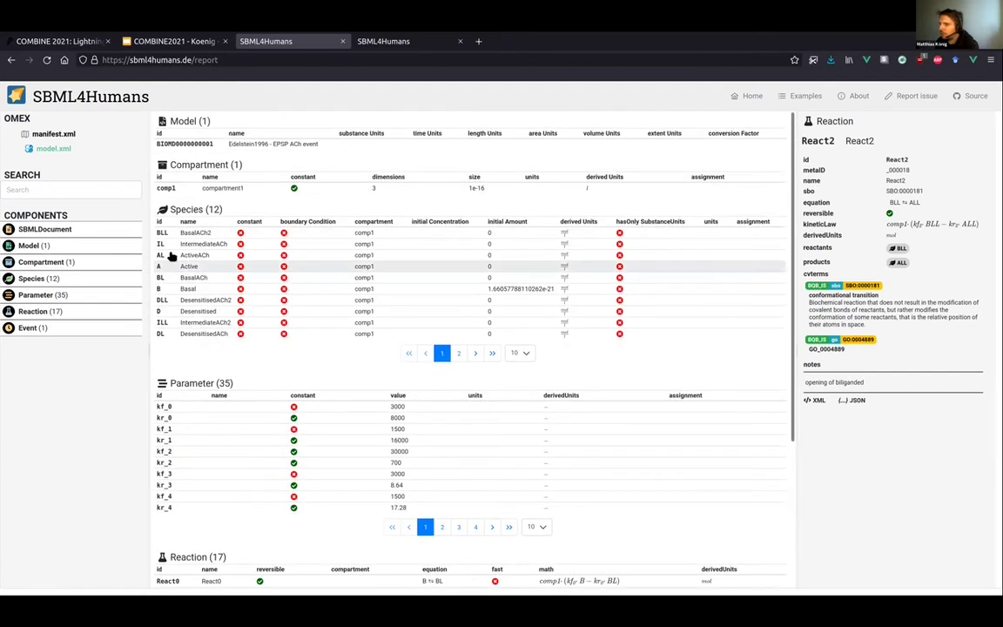
click(74, 190)
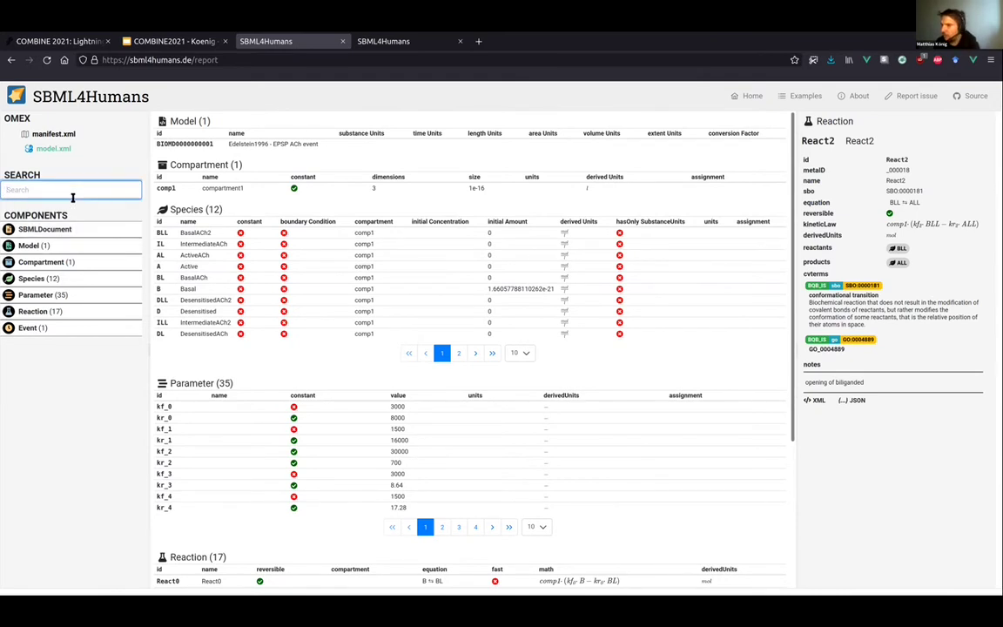
Filter the report components for 'comp1', then go back to the home page's example models
text(comp)
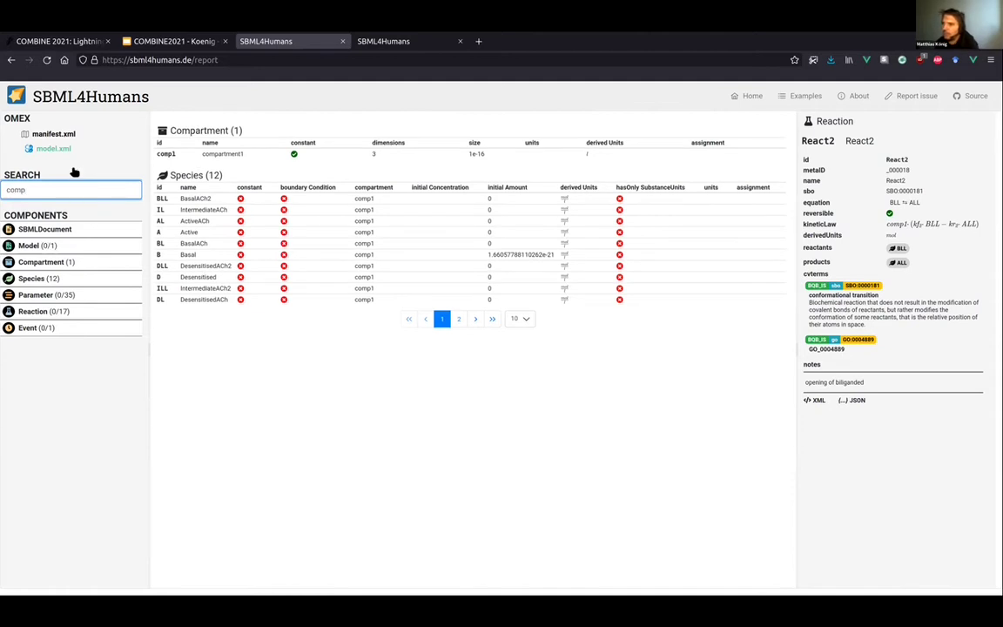
text(1)
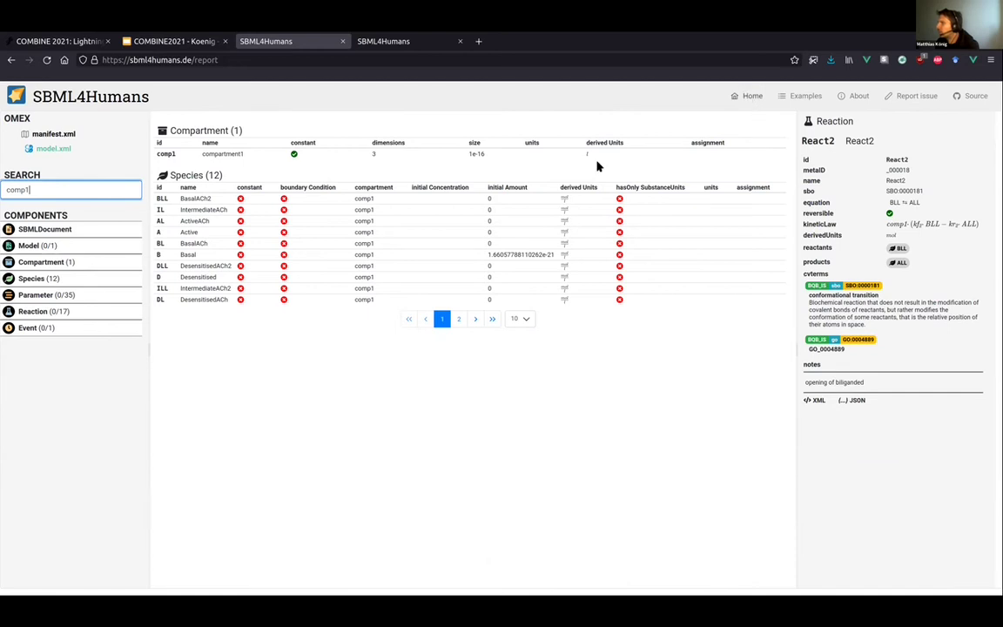
key(alt+Left)
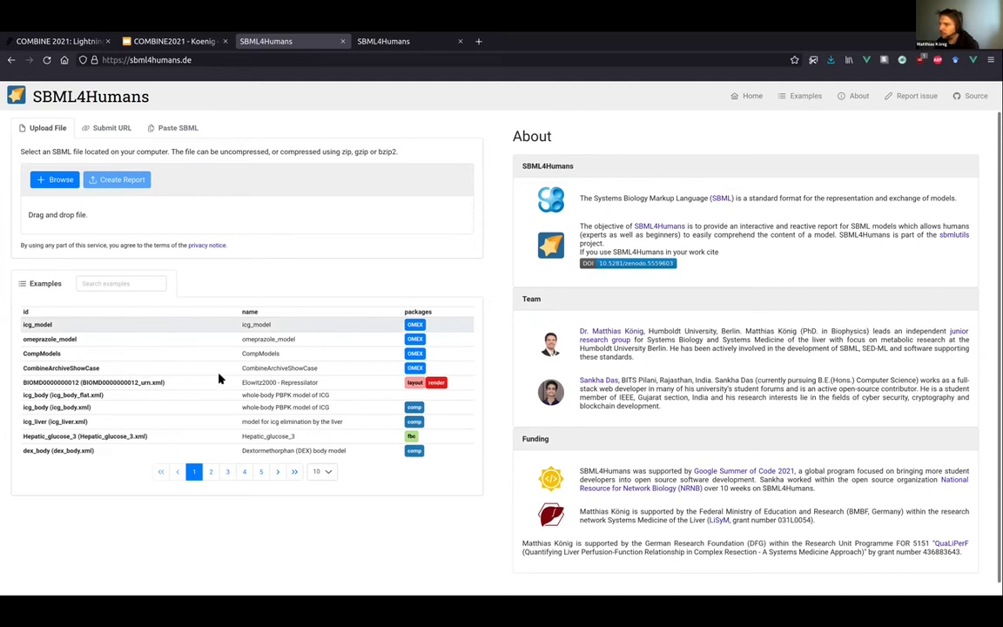
Browse the icg_model archive's icg_body_flat and icg_liver reports, then return to the home page
click(217, 403)
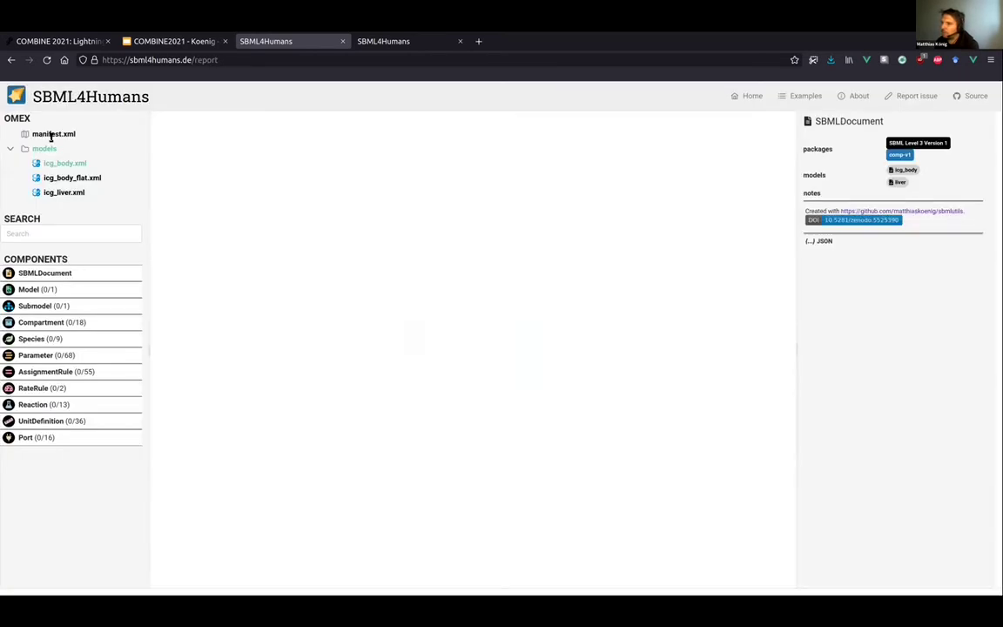
click(80, 179)
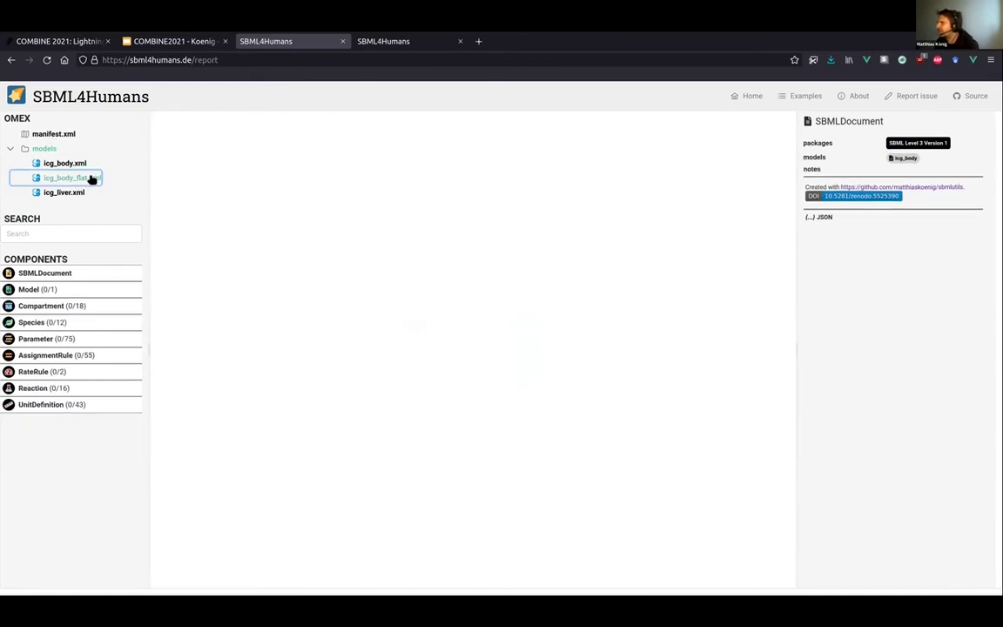
click(74, 192)
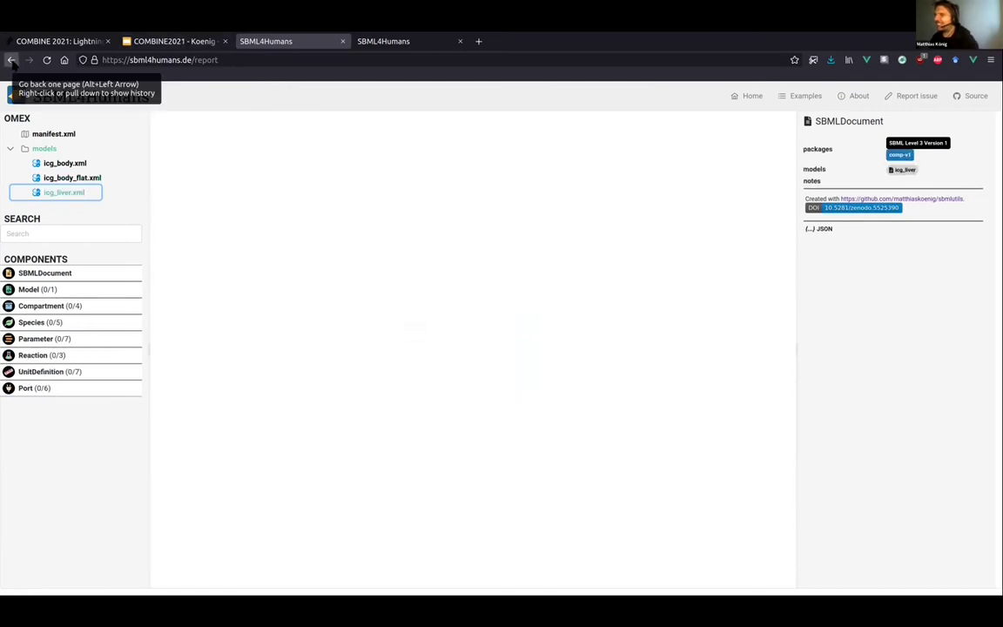
click(10, 60)
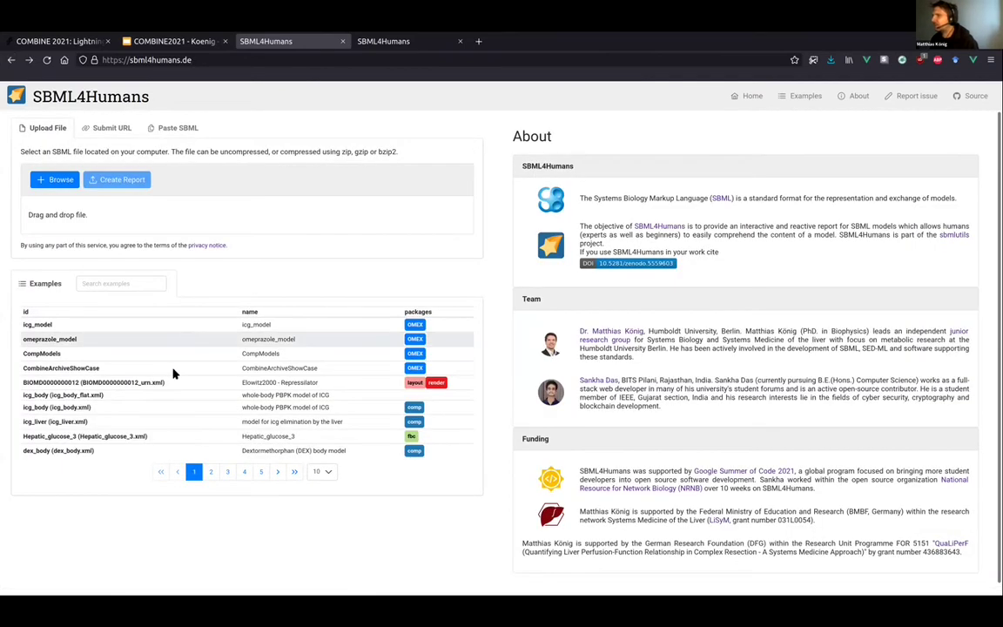
Open the omeprazole_model example and display its omeprazole_stomach report with the search box empty
click(174, 369)
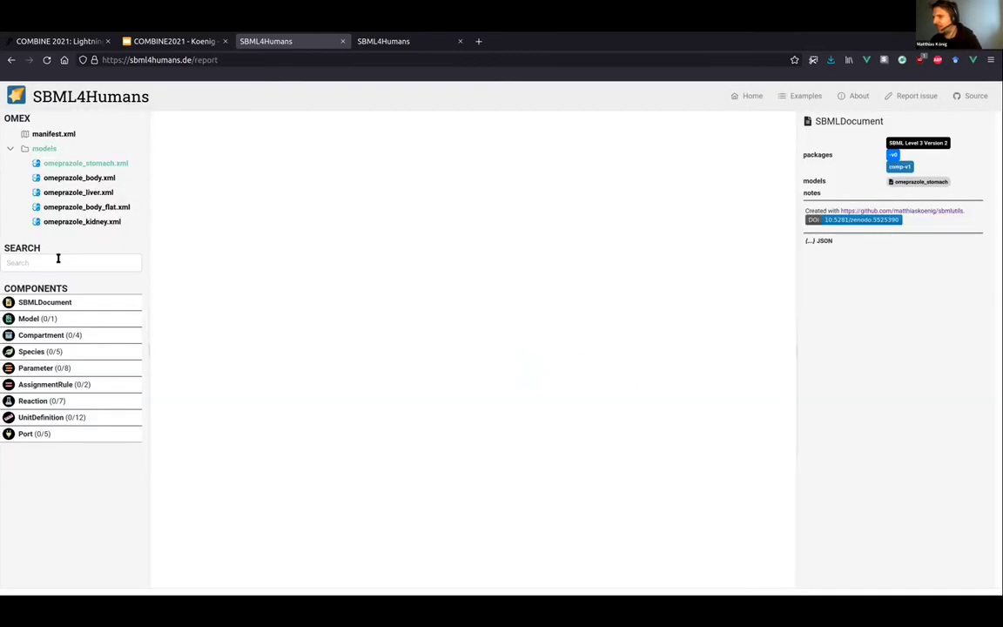
click(59, 260)
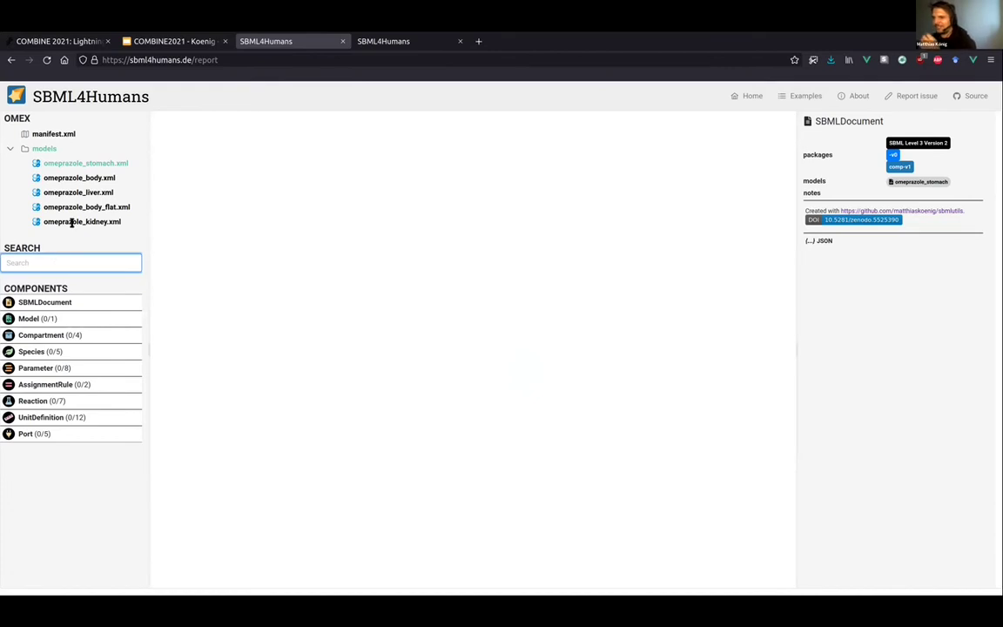
text(d)
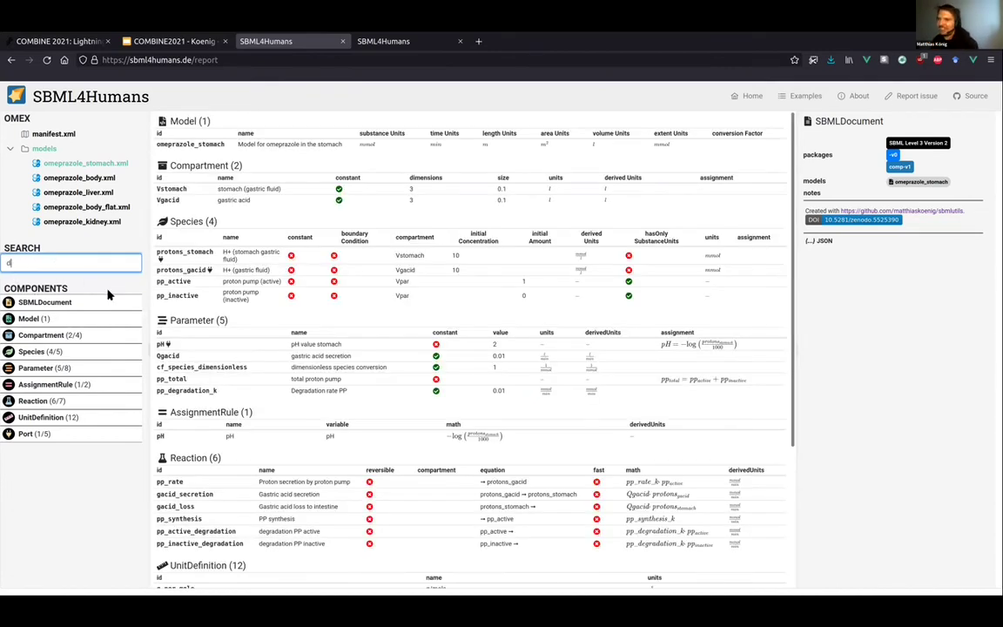
key(BackSpace)
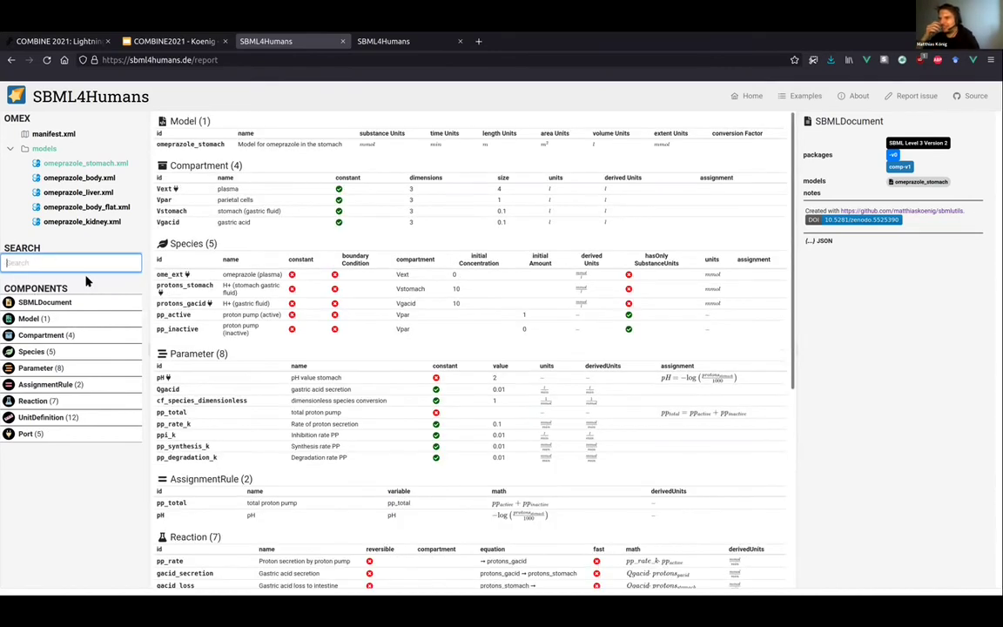
click(102, 208)
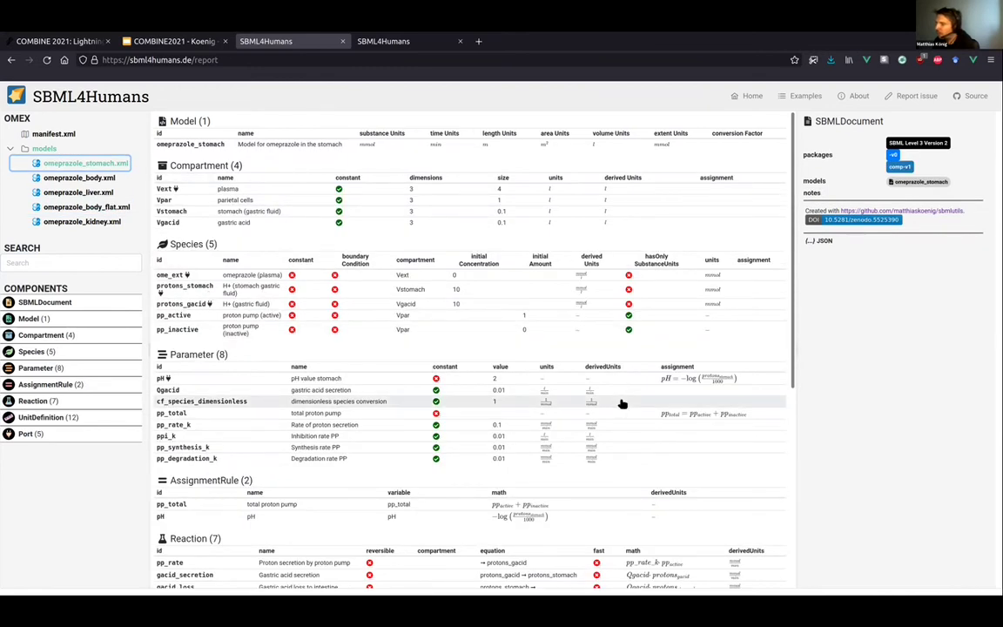
Open parameter pp_rate_k's details: value 0.1, constant, SBO:0000153 forward rate constant
scroll(585, 347, down, 1)
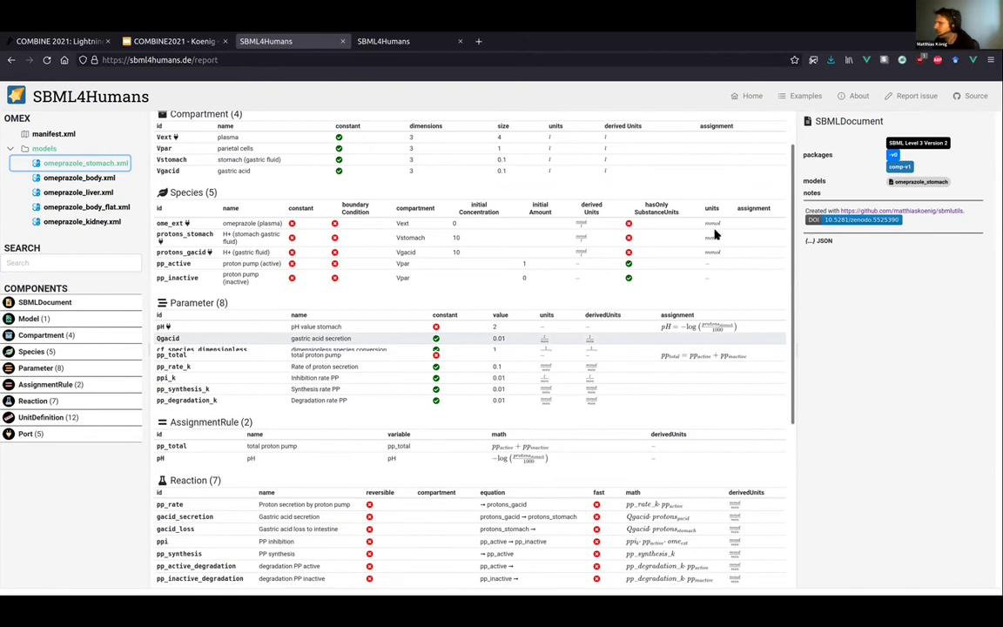
scroll(740, 274, down, 3)
click(326, 224)
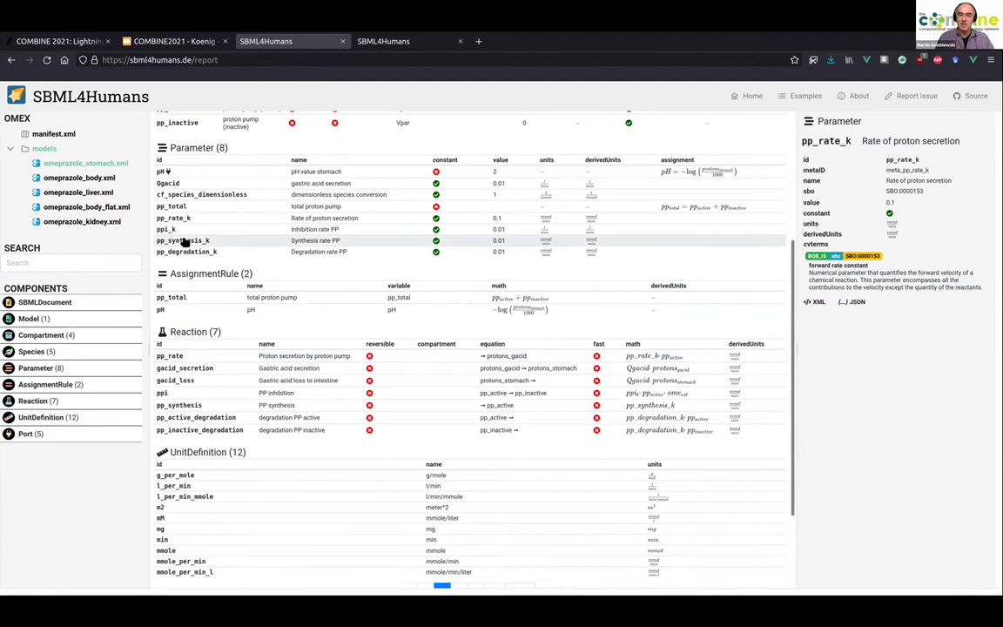
scroll(255, 307, up, 2)
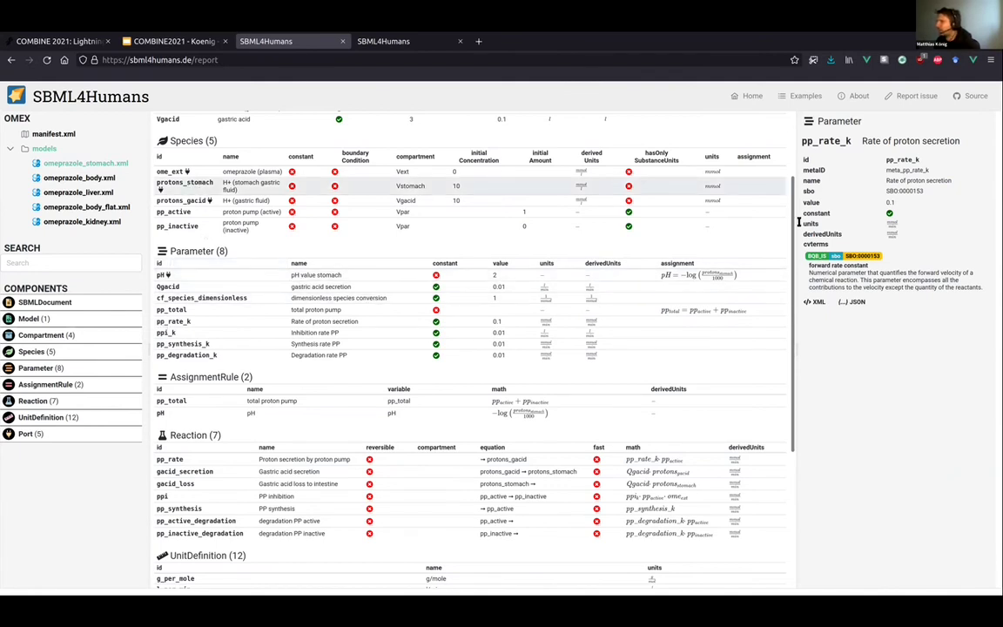
View protons_stomach's annotations, check its Vstomach compartment, then return to protons_stomach
click(788, 184)
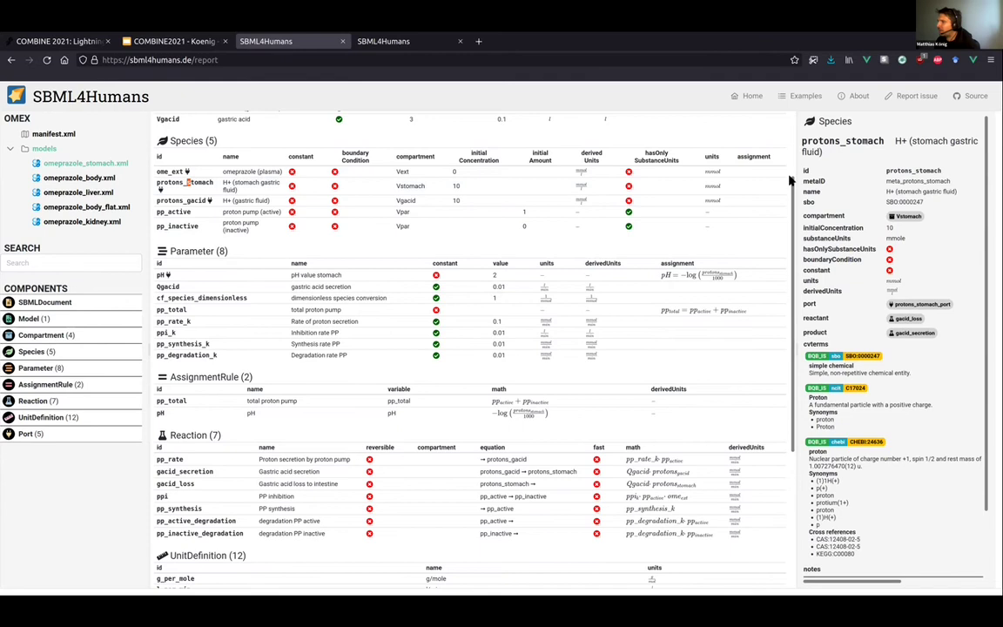
click(908, 216)
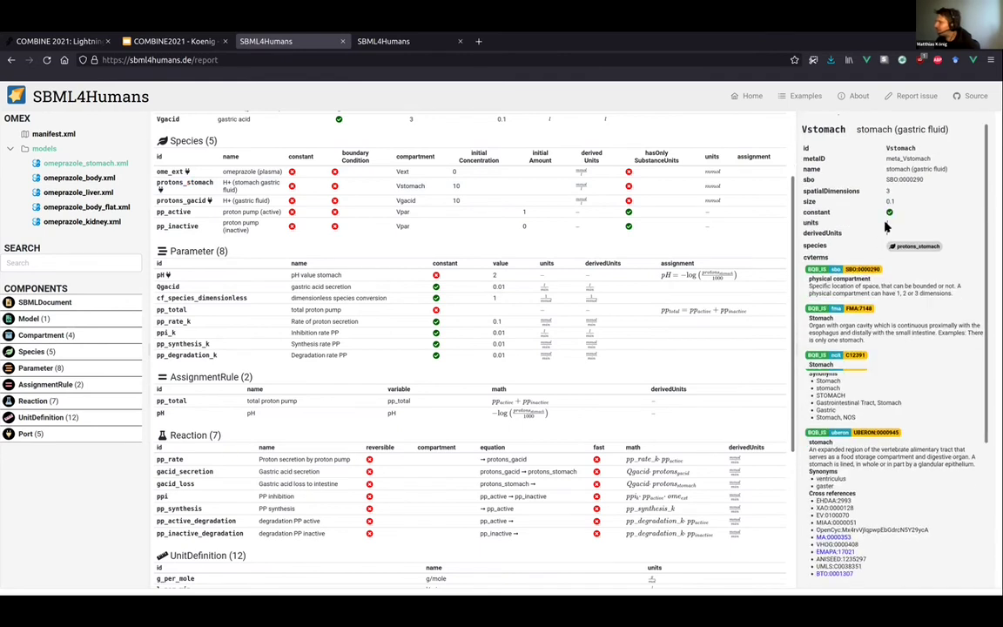
scroll(866, 281, down, 2)
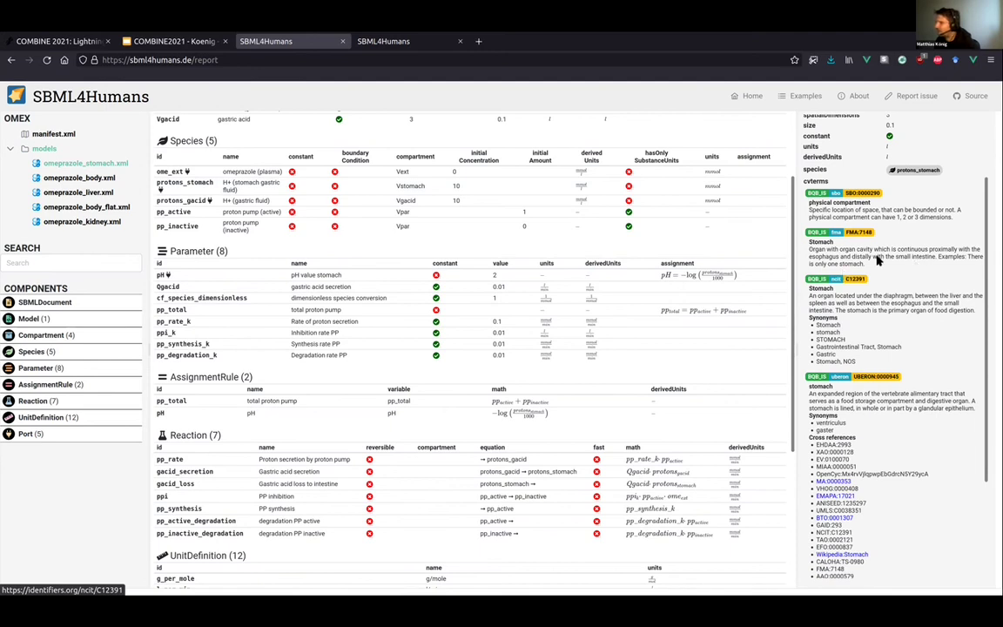
click(880, 261)
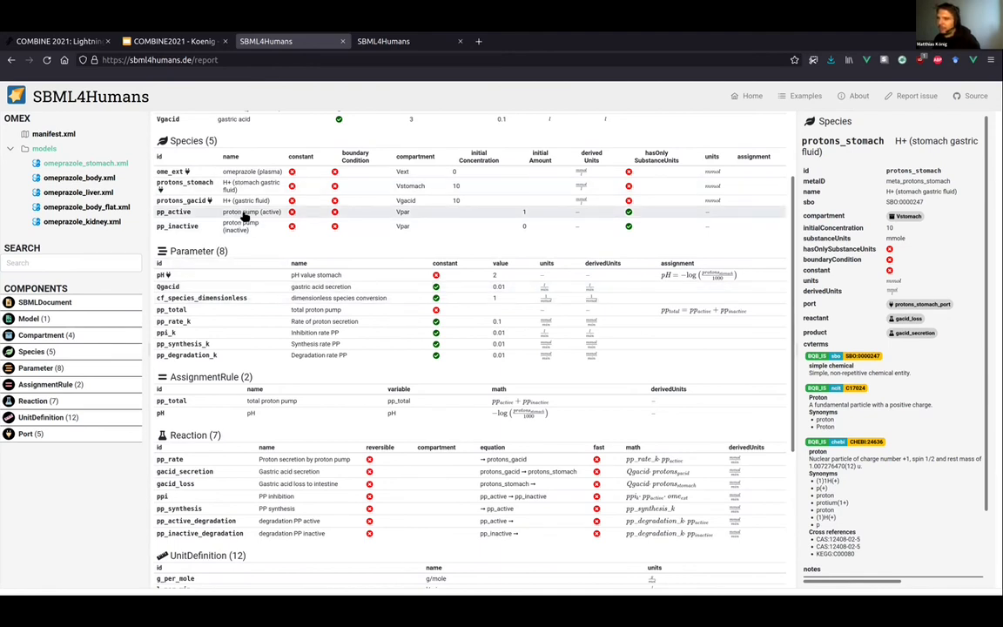
Show species pp_active, proton pump (active), with initial amount 1 in Vpar
click(241, 215)
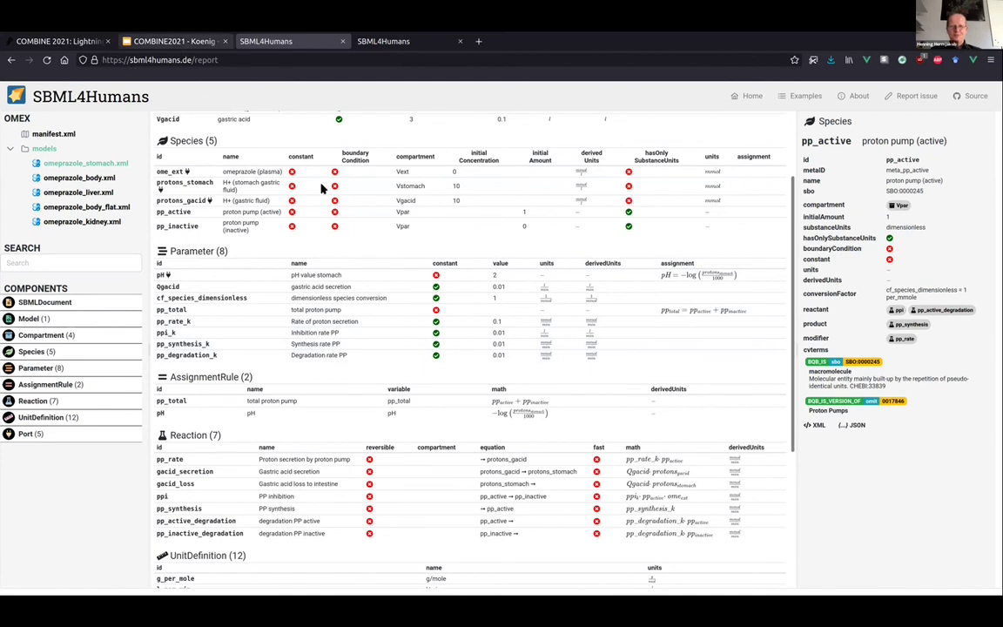
key(ctrl+Page_Up)
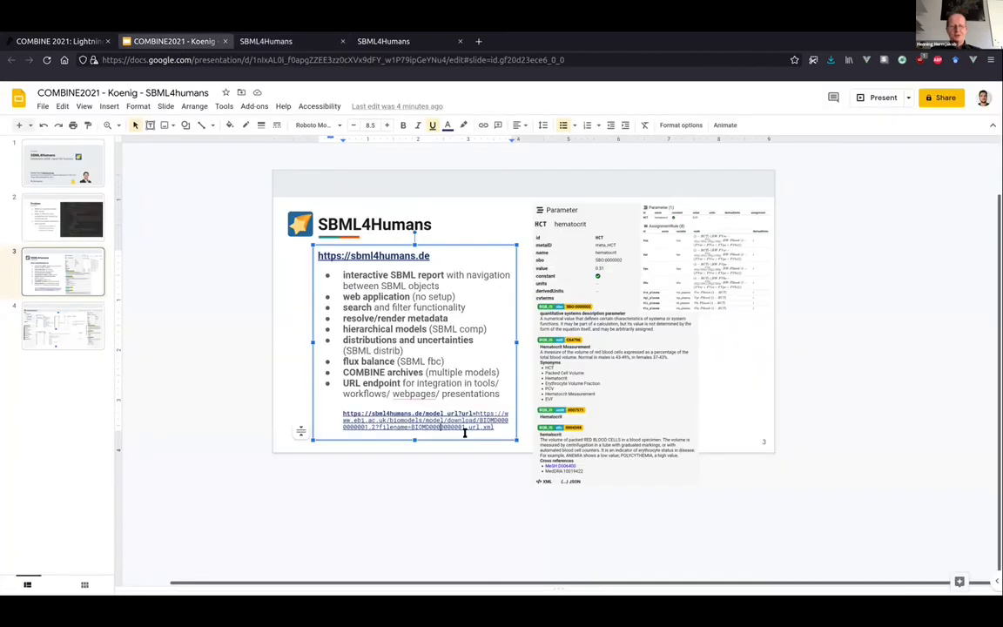